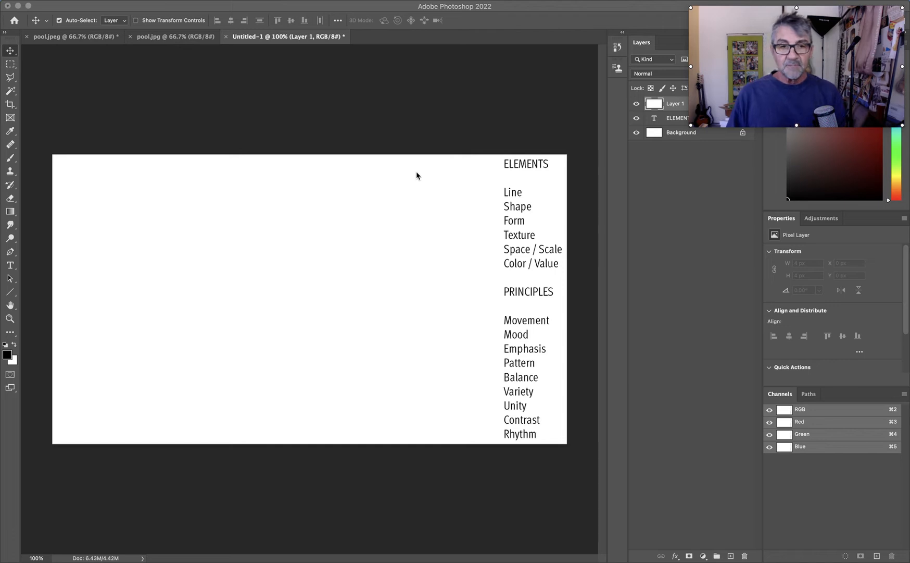
Step: Set the foreground color to a soft medium red
left_click(362, 230)
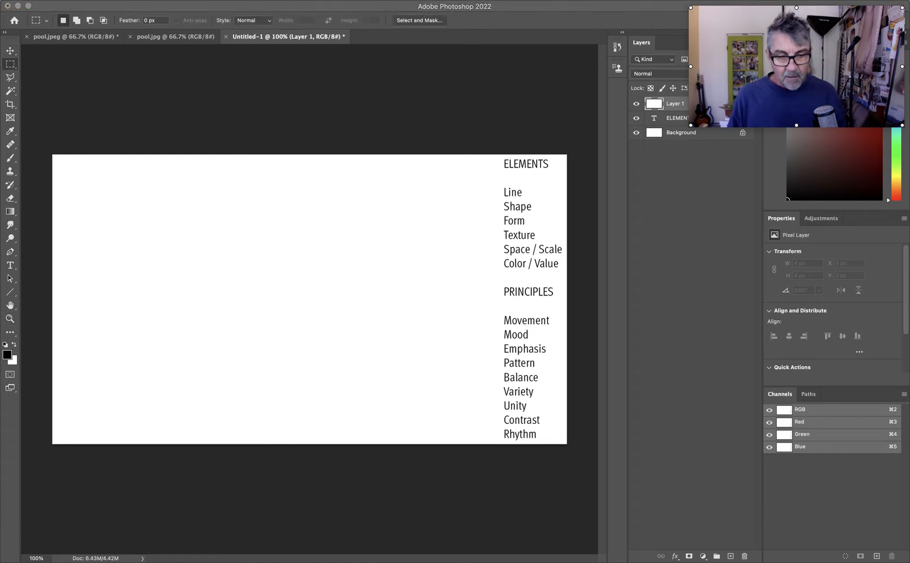
left_click(8, 354)
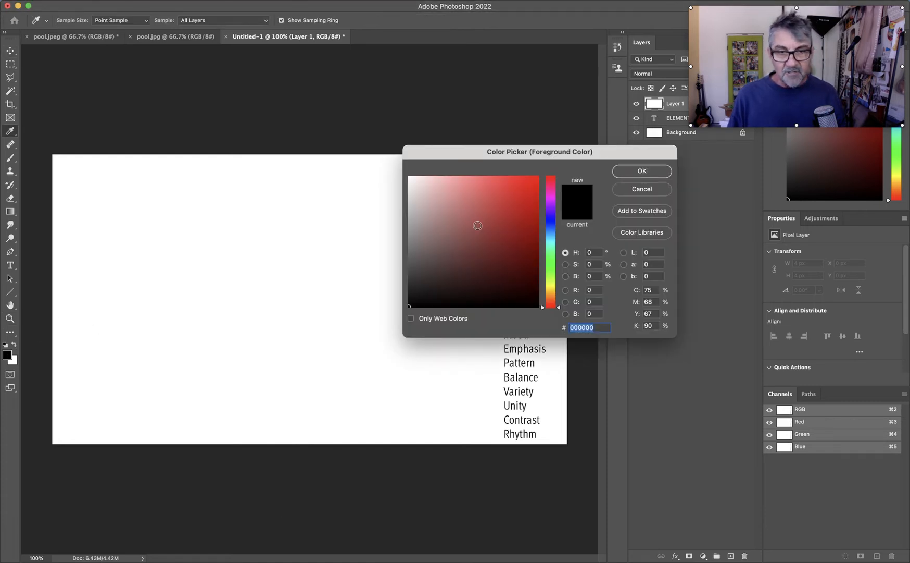
mouse_move(516, 206)
left_mouse_down()
mouse_move(530, 190)
mouse_move(499, 216)
mouse_move(491, 189)
left_mouse_up()
left_click(642, 172)
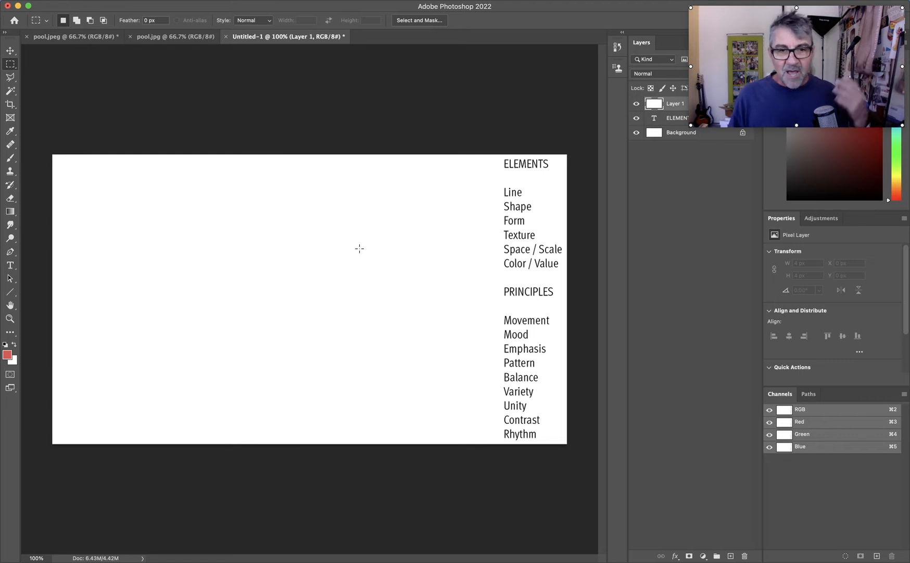
Step: Select a full-width band about 2000 × 485 px along the canvas's lower edge and fill it with the red foreground color
left_click_drag(263, 196, 331, 390)
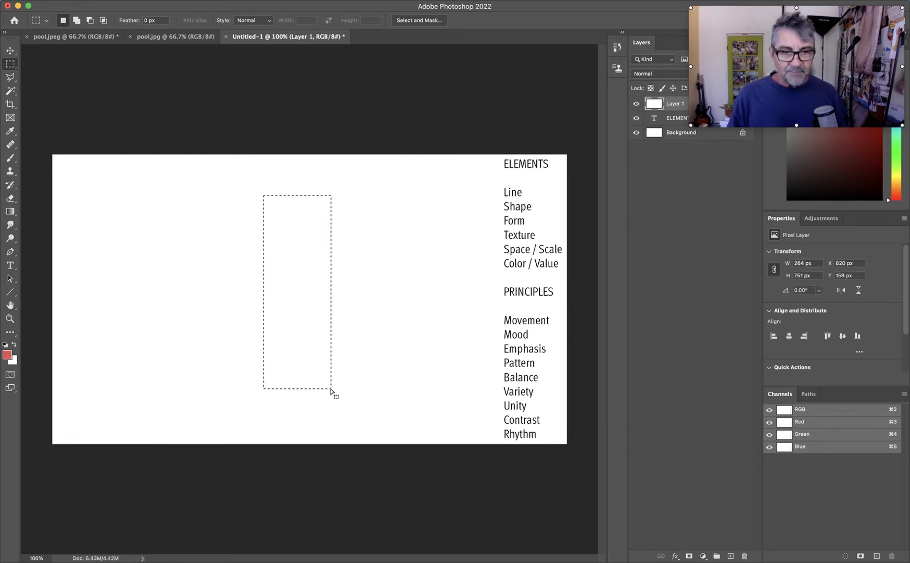
left_click(357, 343)
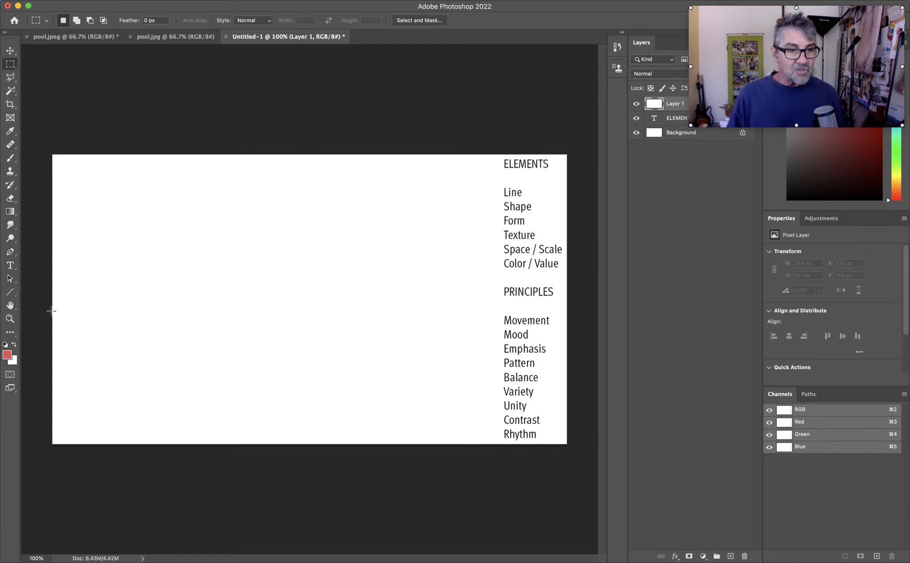
left_click_drag(42, 319, 605, 462)
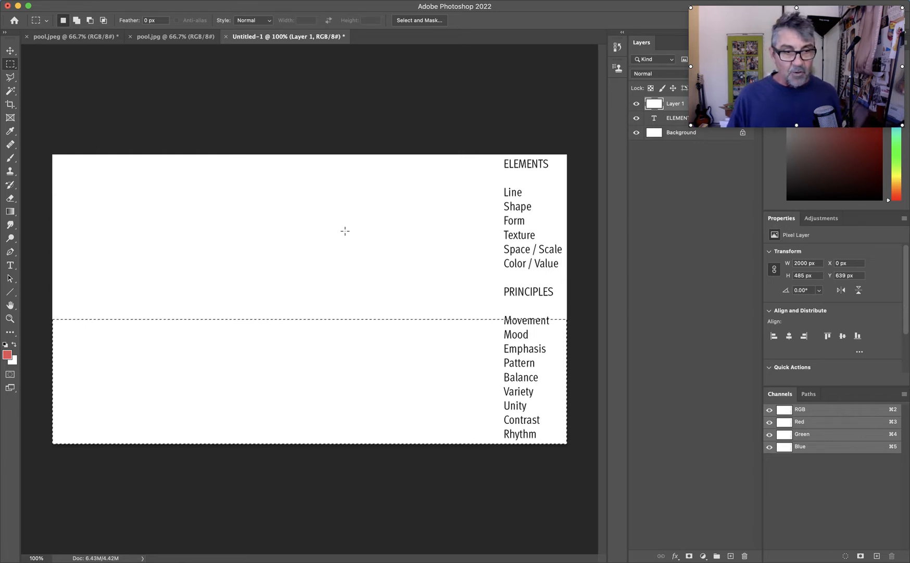
key("alt+BackSpace")
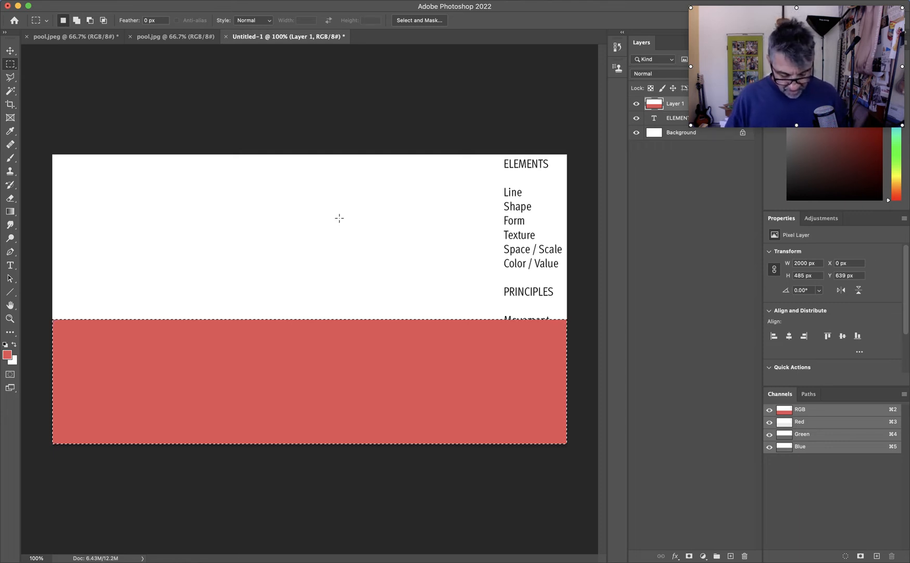
Step: Fill the area above the band with the same red on a new layer at 40% opacity, and bring the text layer to the front
key("super+shift+i")
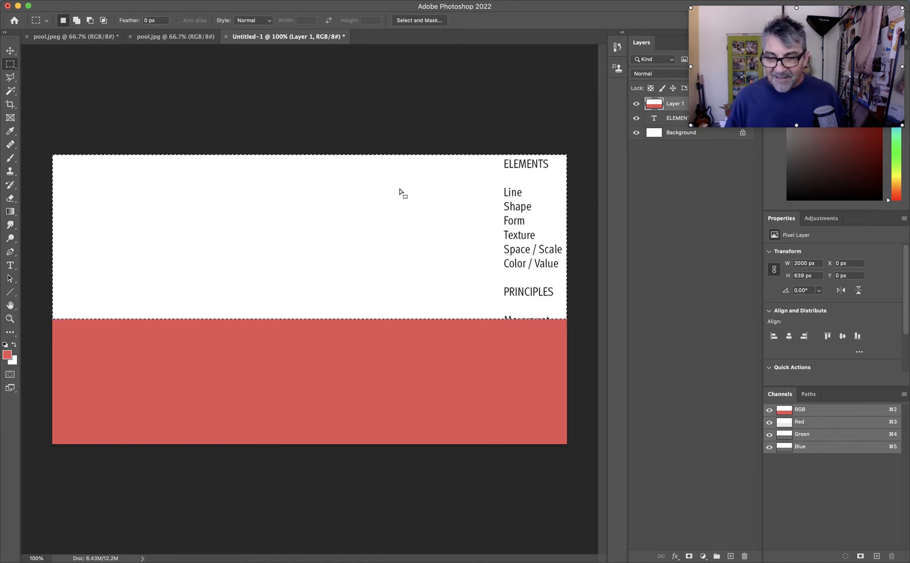
left_click(731, 556)
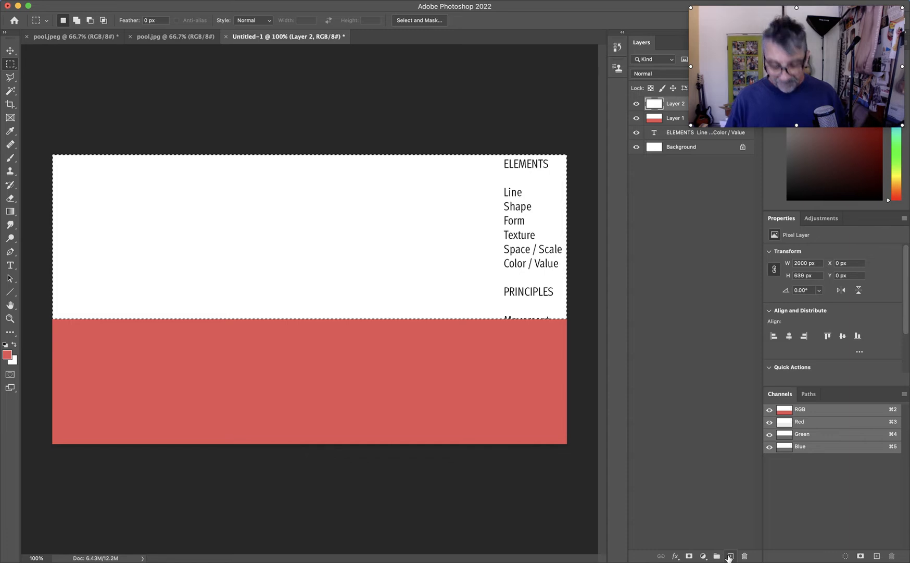
key("alt+BackSpace")
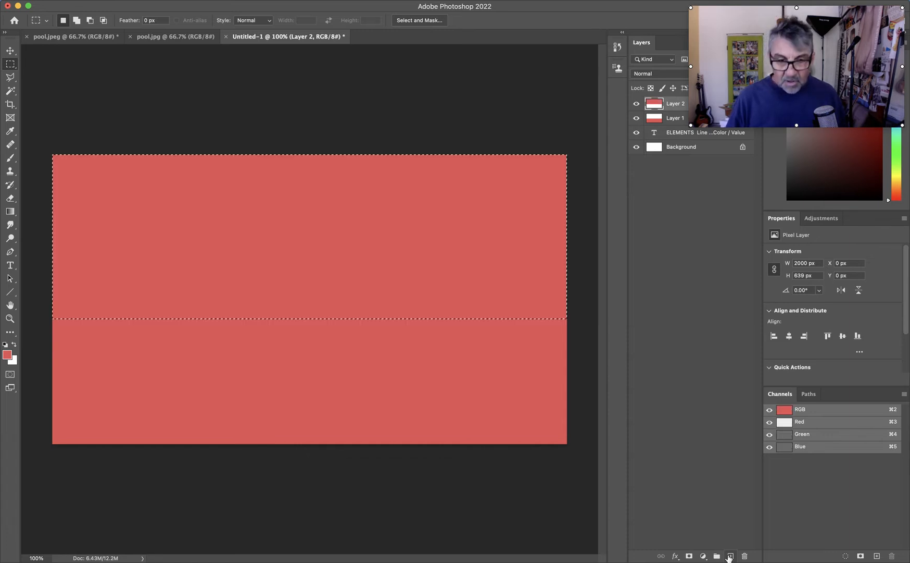
key("4")
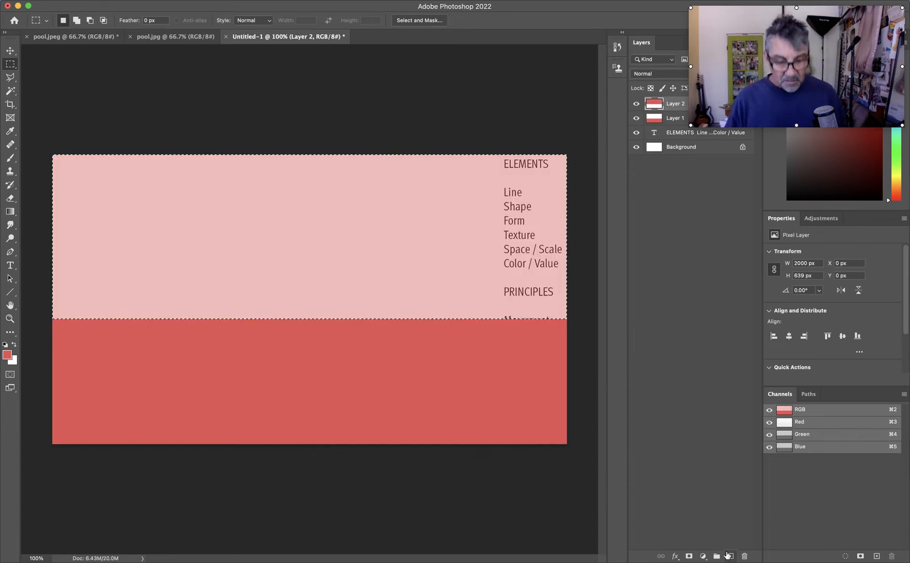
key("super+d")
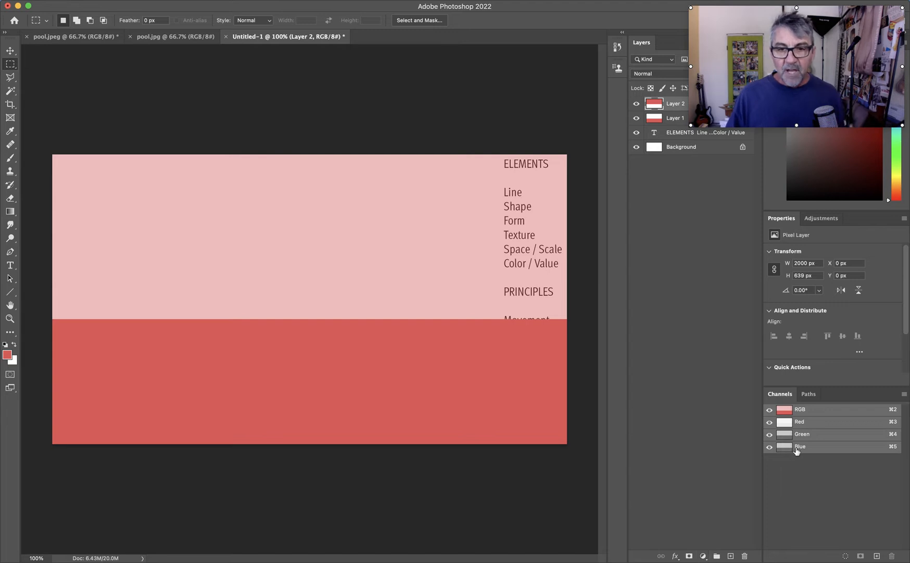
left_click_drag(657, 137, 654, 104)
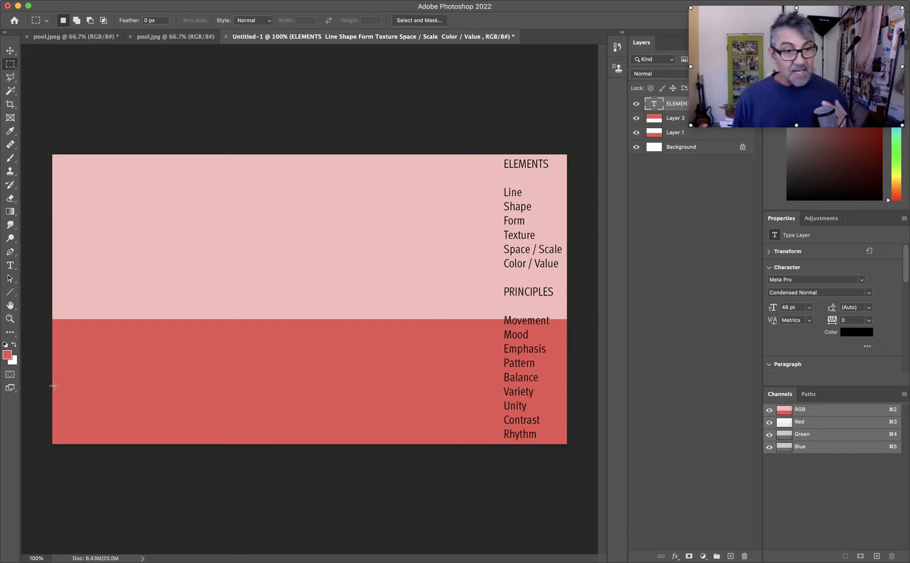
key("l")
left_click(94, 363)
left_click(211, 289)
left_click(326, 368)
left_click(370, 256)
left_click(417, 244)
key("Escape")
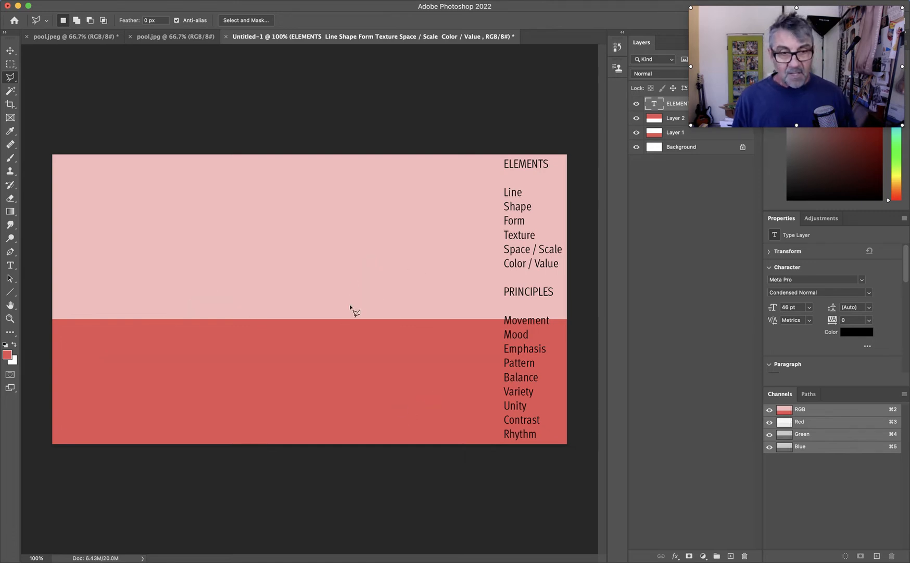
Step: Add a new layer above the text and select an upright rectangle about 371 × 862 px near the canvas center
left_click(731, 556)
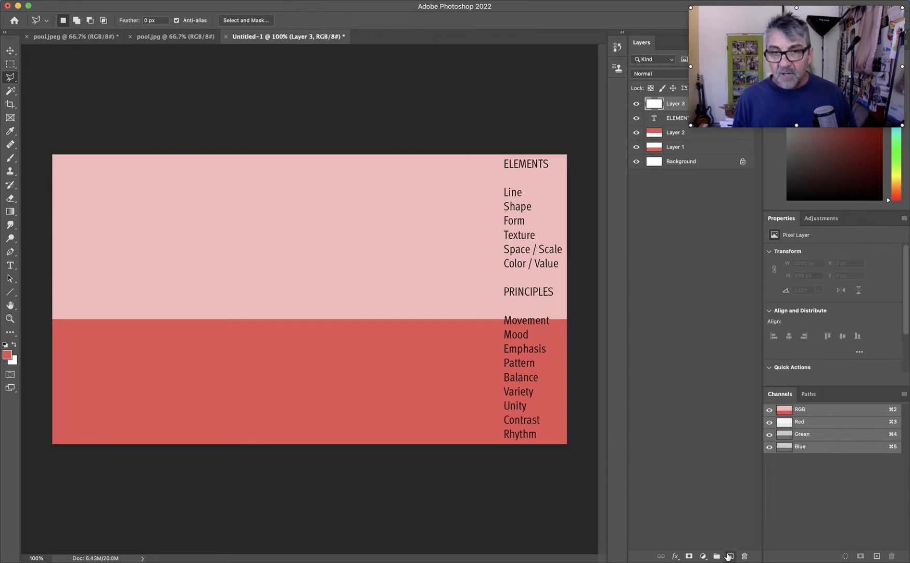
left_click(12, 65)
left_click_drag(248, 187, 343, 409)
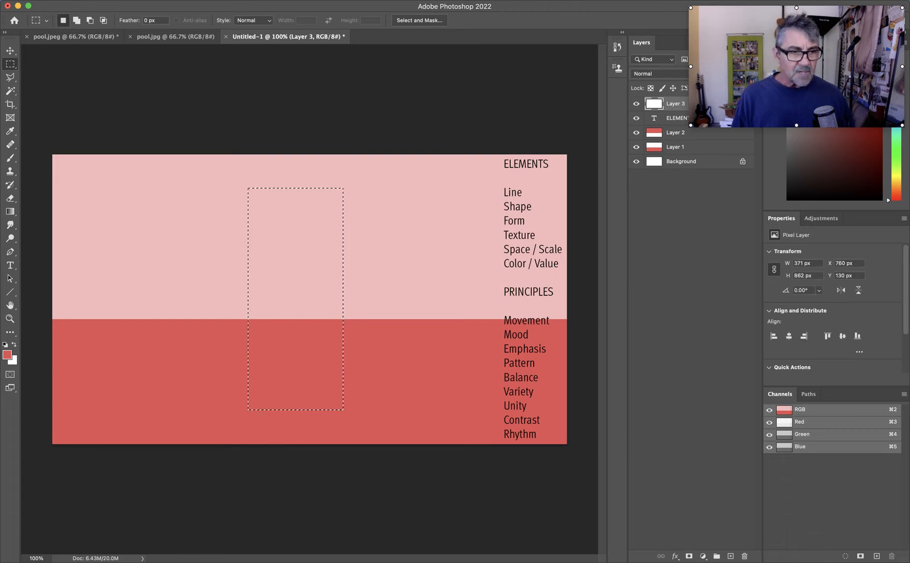
Step: Change the foreground color to a light orange, fill the rectangular selection with it, and deselect
left_click(8, 354)
left_click_drag(558, 242, 553, 295)
left_click_drag(516, 180, 515, 165)
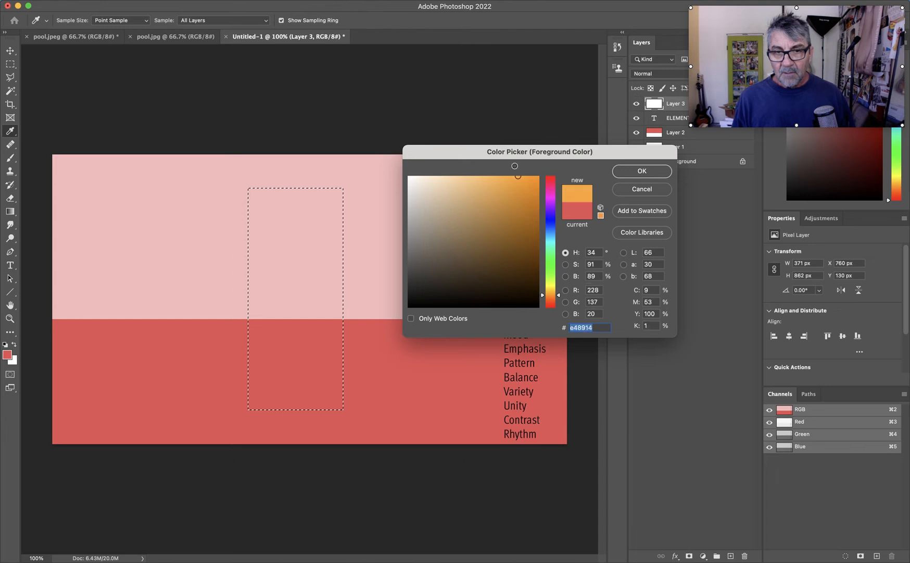
left_click(635, 173)
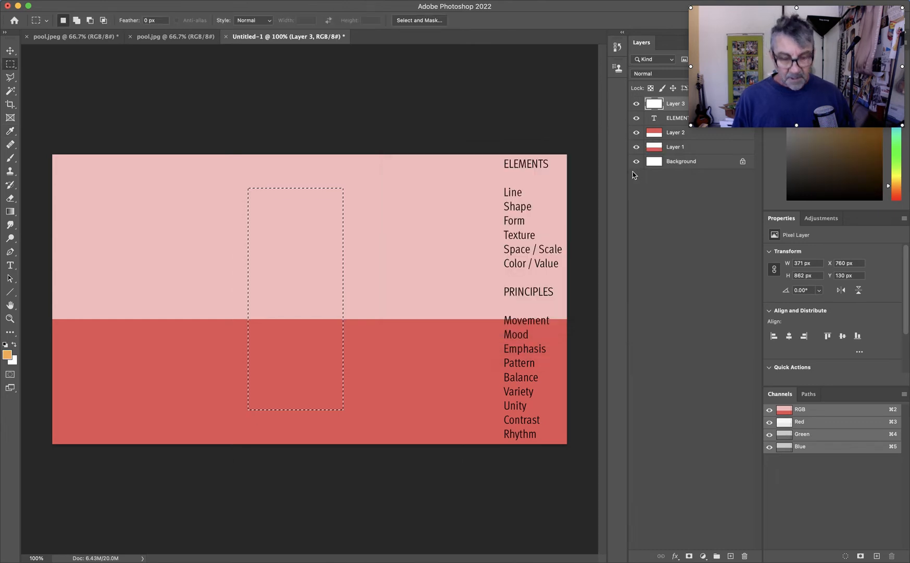
key("alt+BackSpace")
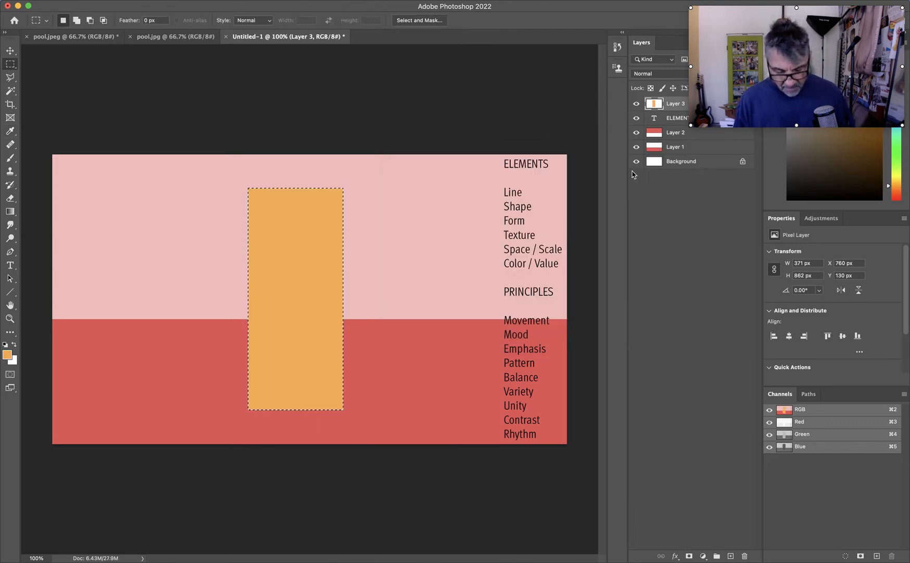
key("super+d")
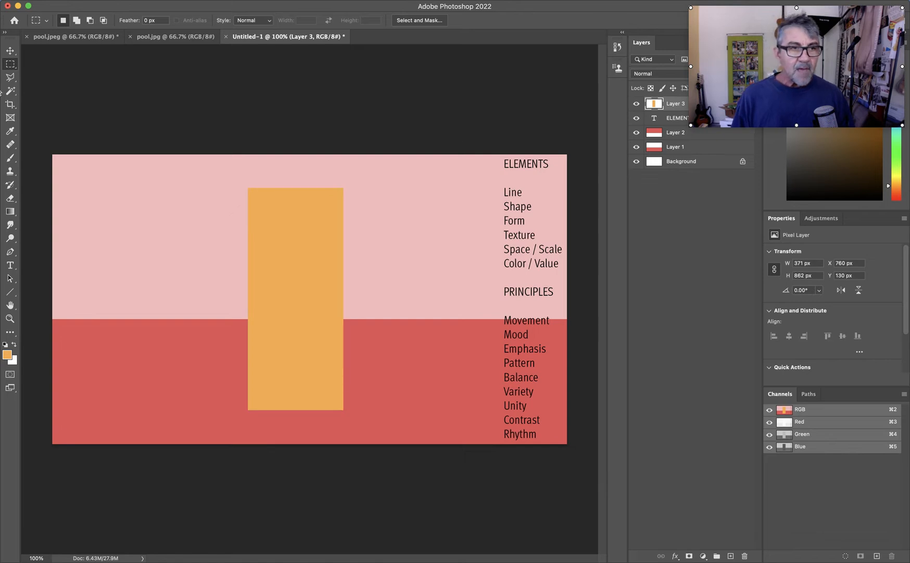
Step: Move the orange rectangle to about X 220, Y 103 px and duplicate it three times in an evenly spaced row across the canvas
left_click(11, 50)
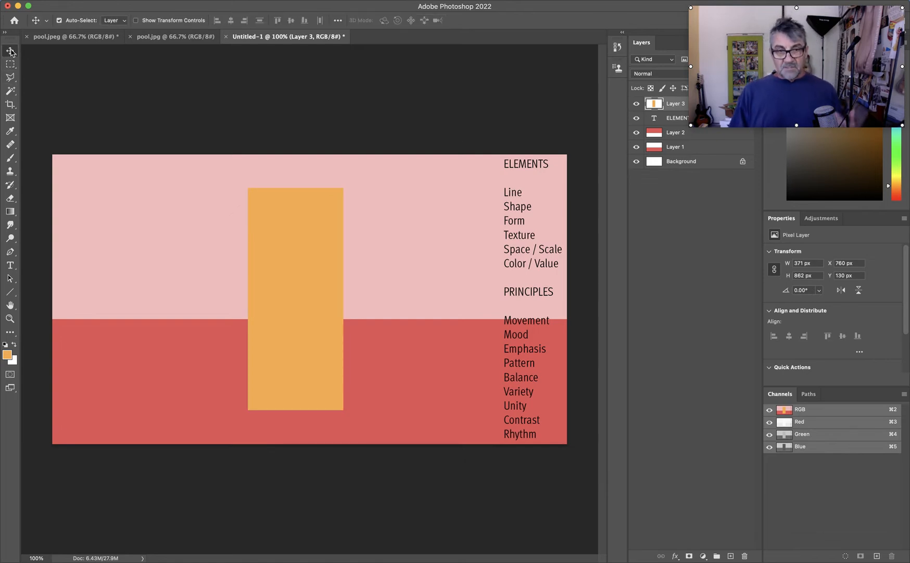
left_click_drag(311, 309, 318, 305)
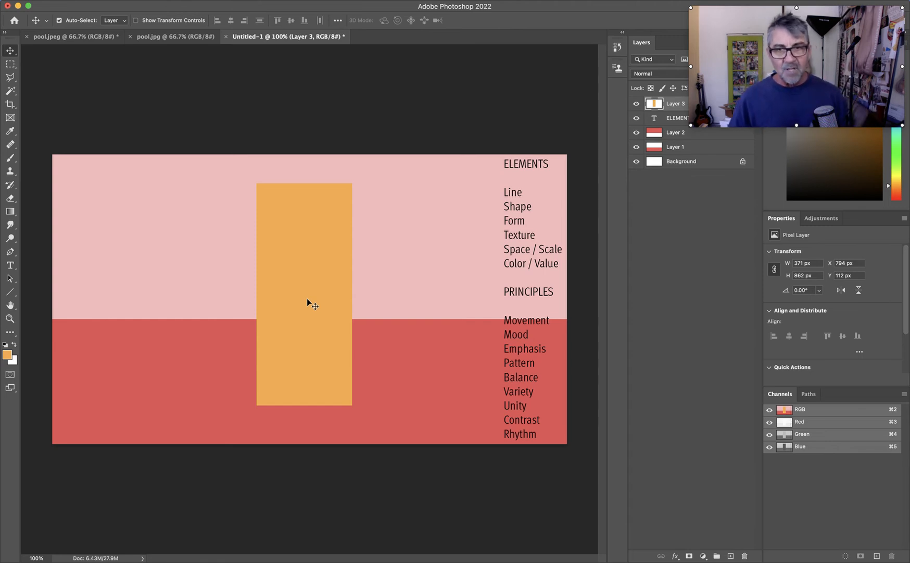
left_click_drag(304, 298, 58, 284)
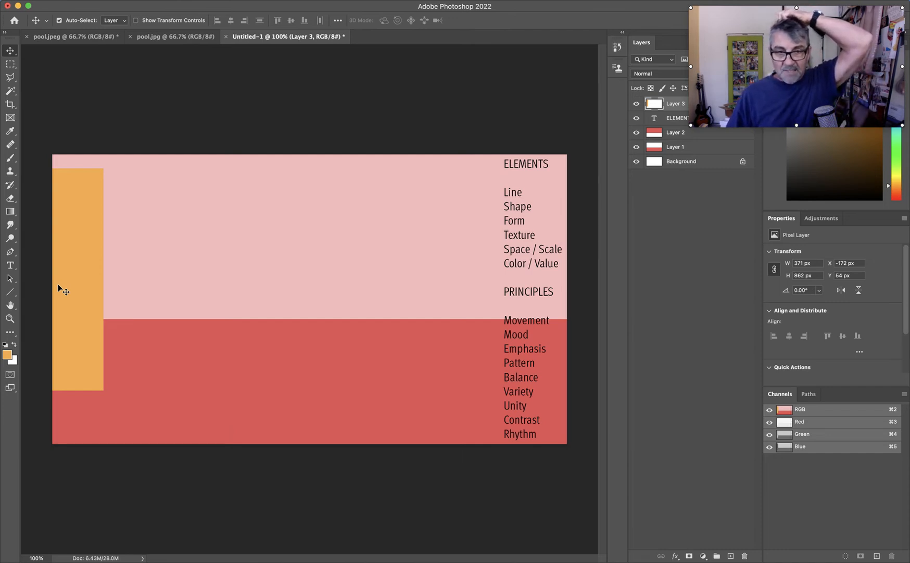
left_click_drag(57, 283, 158, 296)
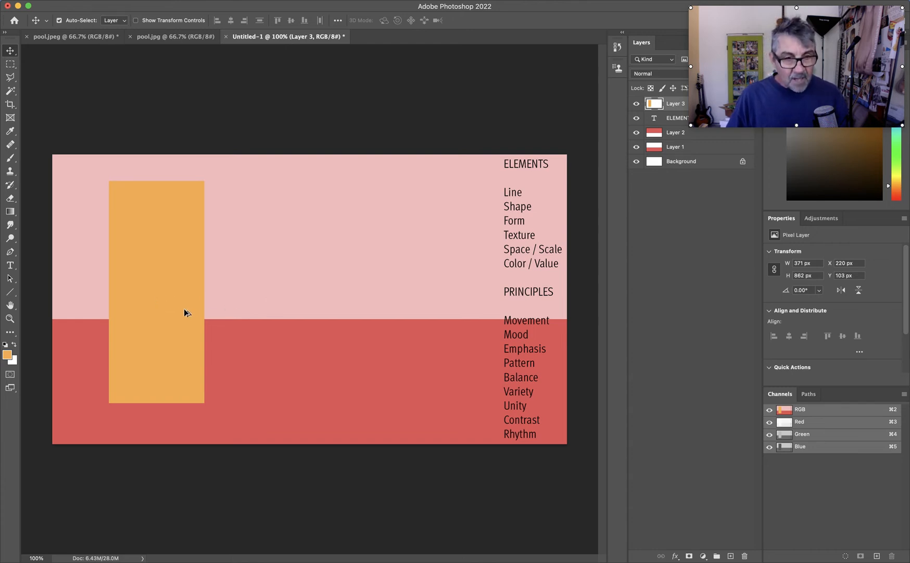
left_click_drag(174, 311, 390, 320)
left_click_drag(443, 320, 500, 322)
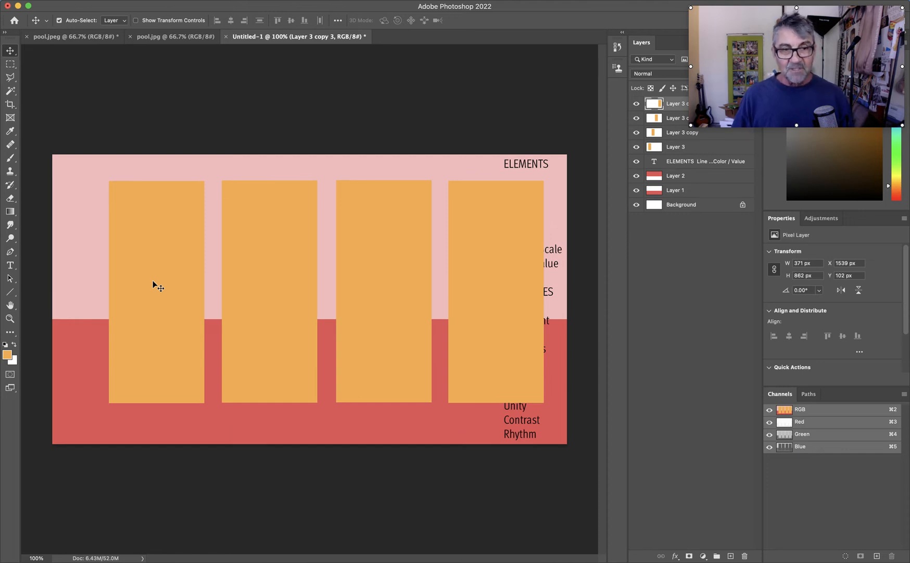
Step: Shift the leftmost rectangle partly off the canvas's left edge and enlarge it proportionally to about 760 × 1767 px
left_click_drag(157, 284, 74, 272)
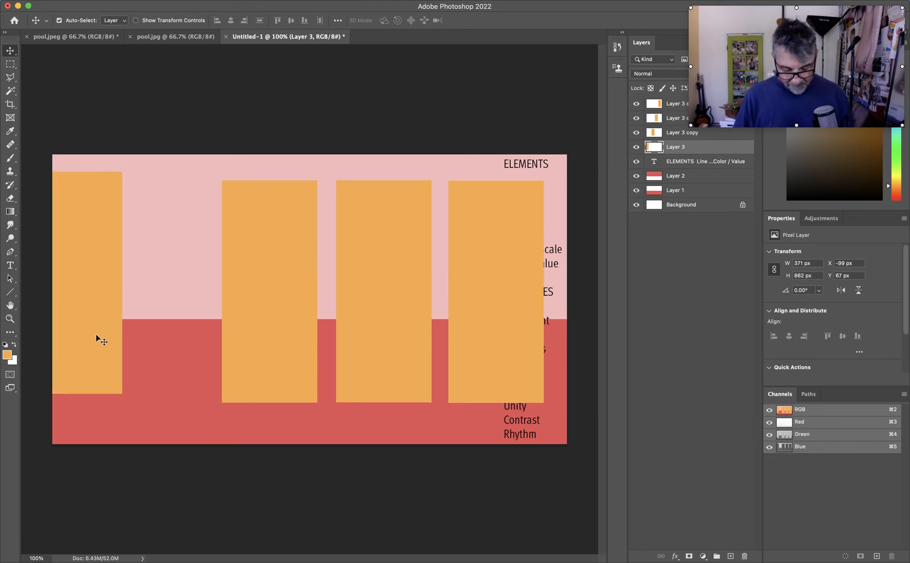
left_click_drag(96, 334, 68, 332)
key("super")
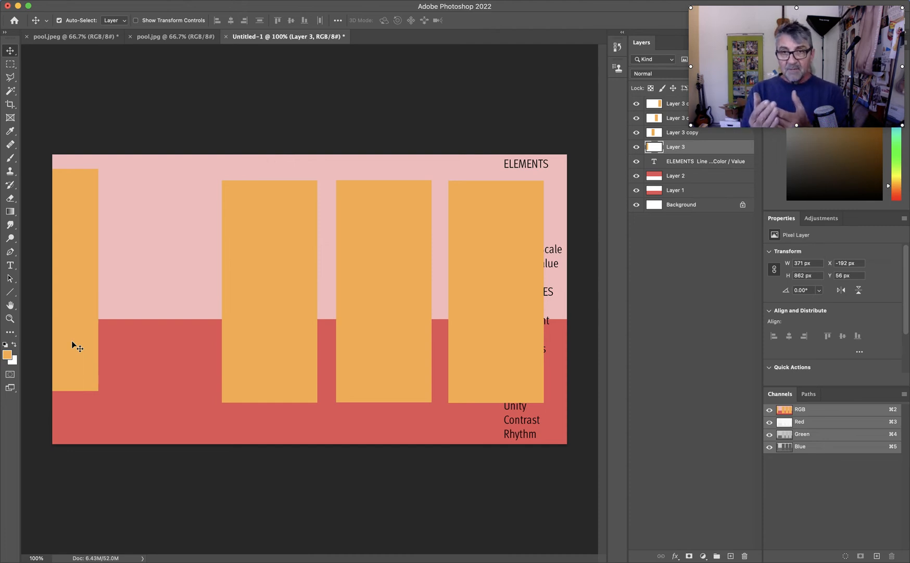
key("super+t")
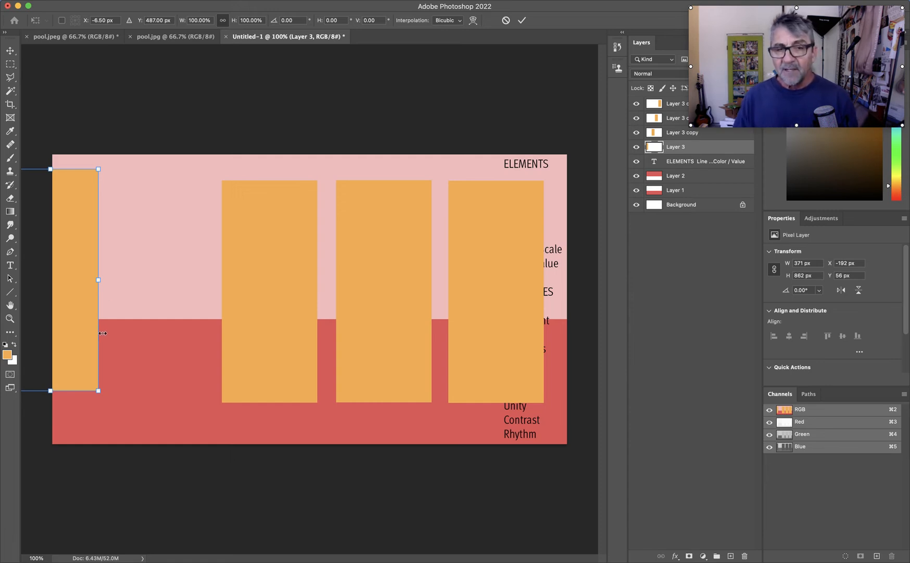
left_click_drag(98, 390, 344, 562)
key("Return")
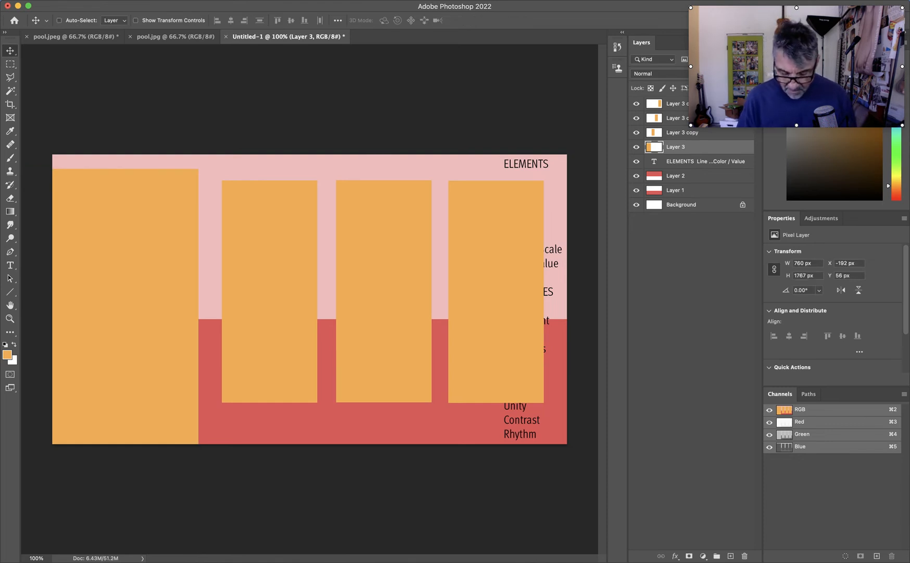
Step: Set the large rectangle's saturation to -37 and reposition it at about X -174, Y 27 px
key("super+u")
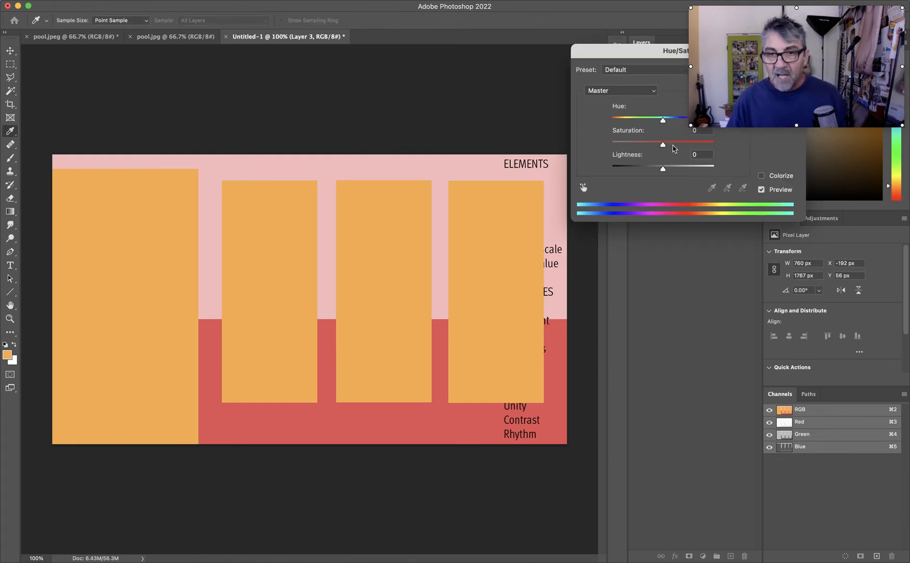
left_click_drag(663, 144, 644, 145)
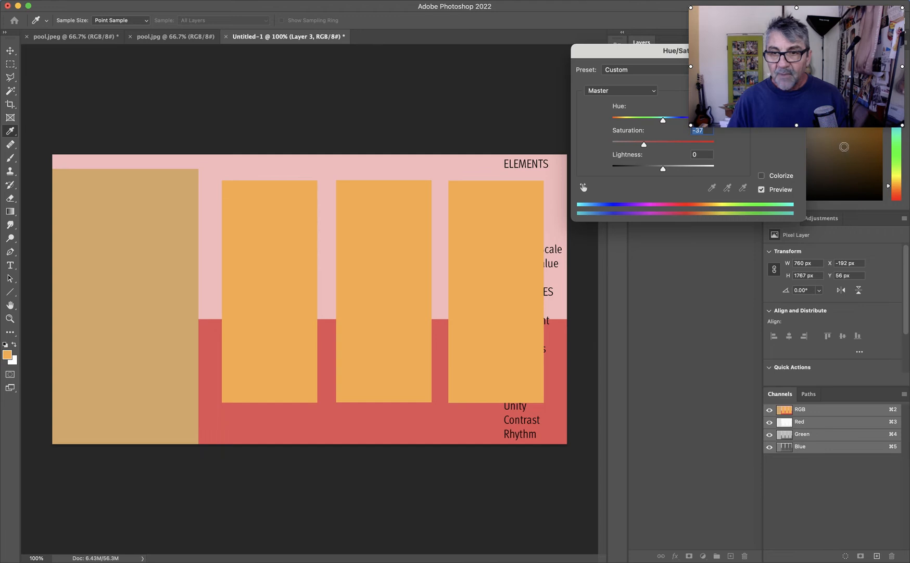
left_click_drag(643, 51, 471, 99)
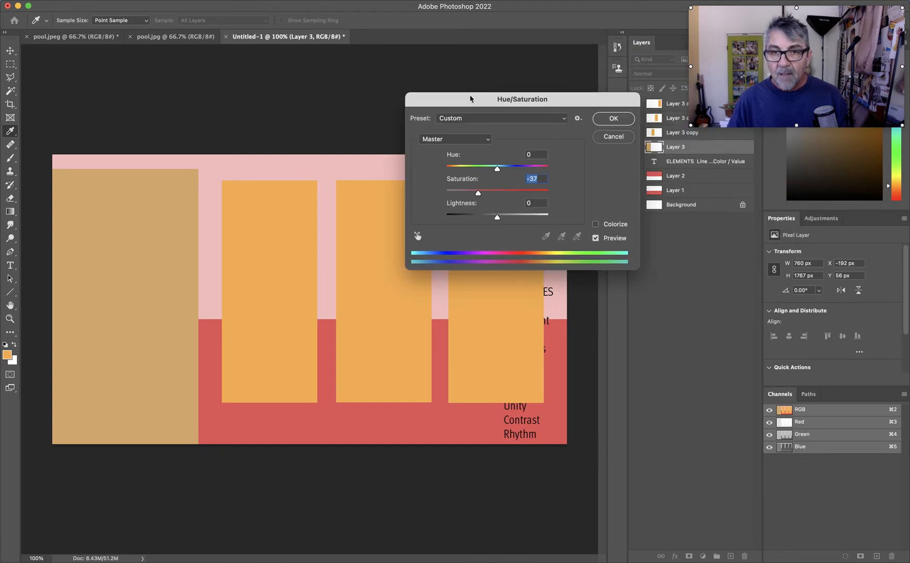
left_click(614, 118)
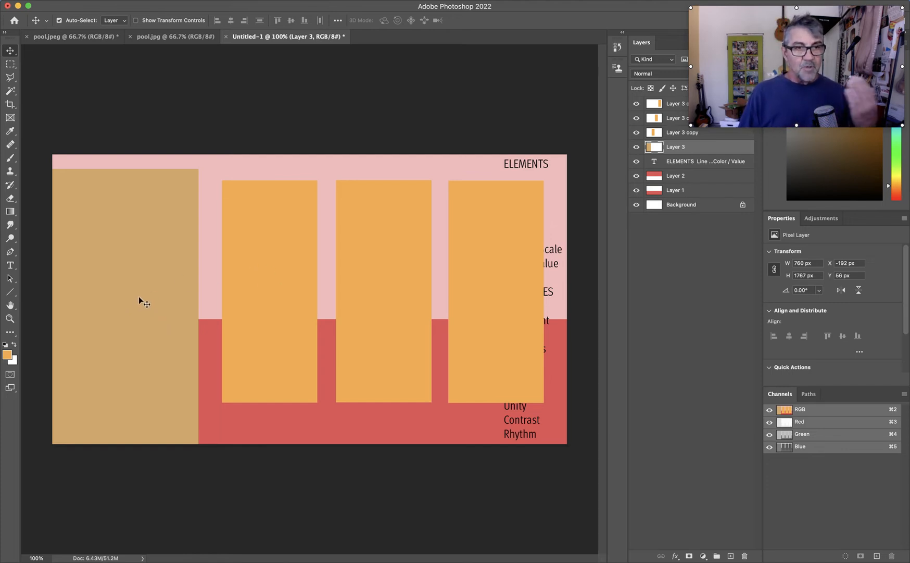
mouse_move(138, 296)
left_mouse_down()
mouse_move(137, 269)
mouse_move(151, 308)
left_mouse_up()
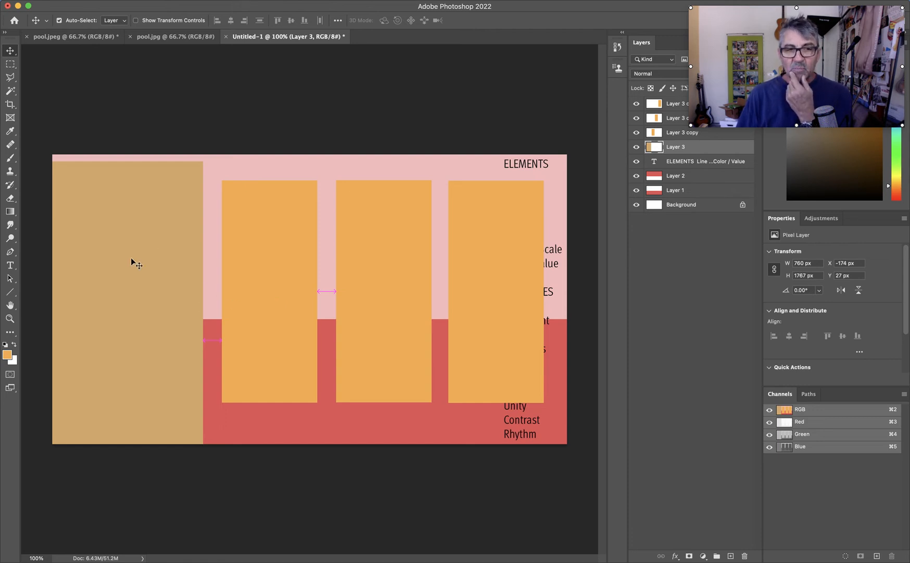
Step: Scale the rightmost orange rectangle down proportionally to about 110 × 255 px, at about X 1578, Y 502 px
left_click_drag(441, 245, 443, 246)
key("super+t")
left_click_drag(543, 181, 474, 299)
key("Return")
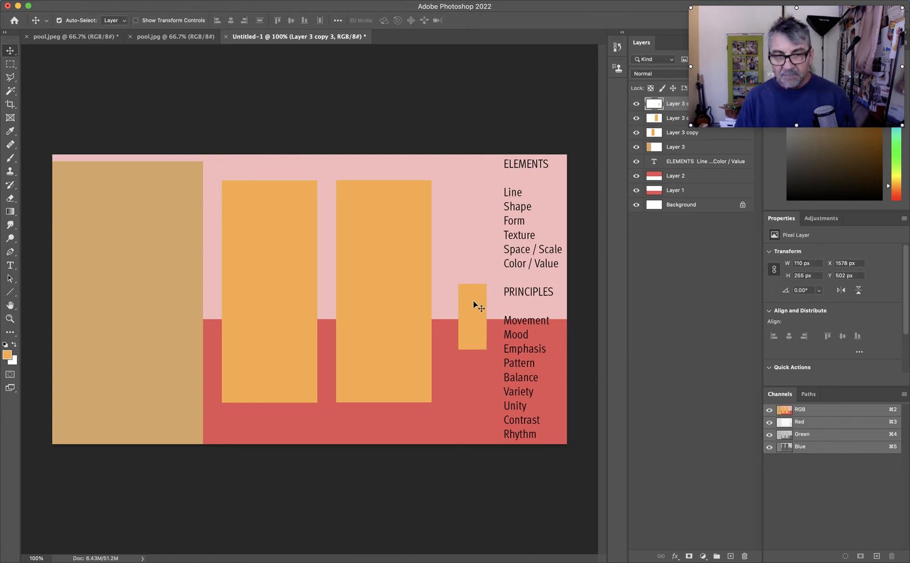
Step: Darken the small orange rectangle by lowering its lightness and move its layer beneath both background color layers, just above Background
key("super+u")
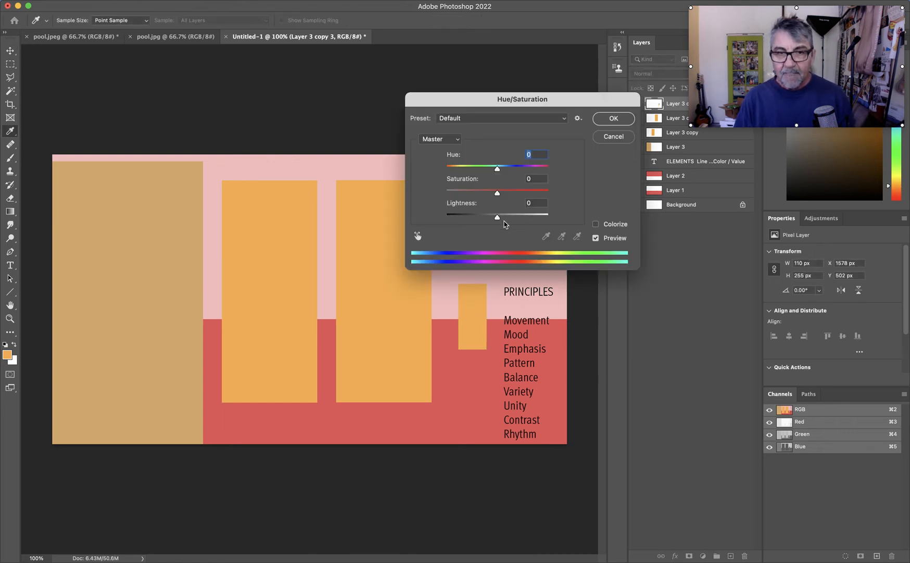
left_click_drag(498, 218, 489, 219)
left_click(614, 119)
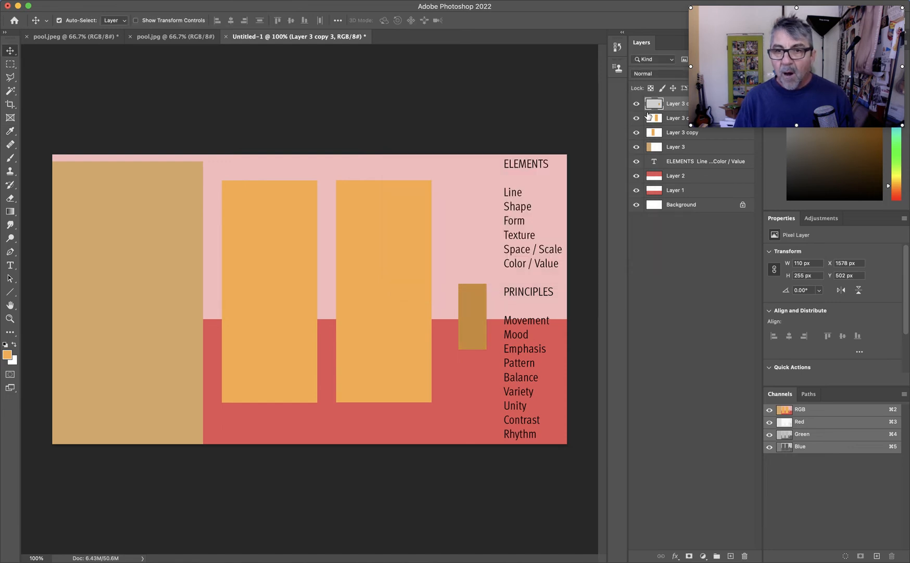
left_click_drag(662, 111, 682, 183)
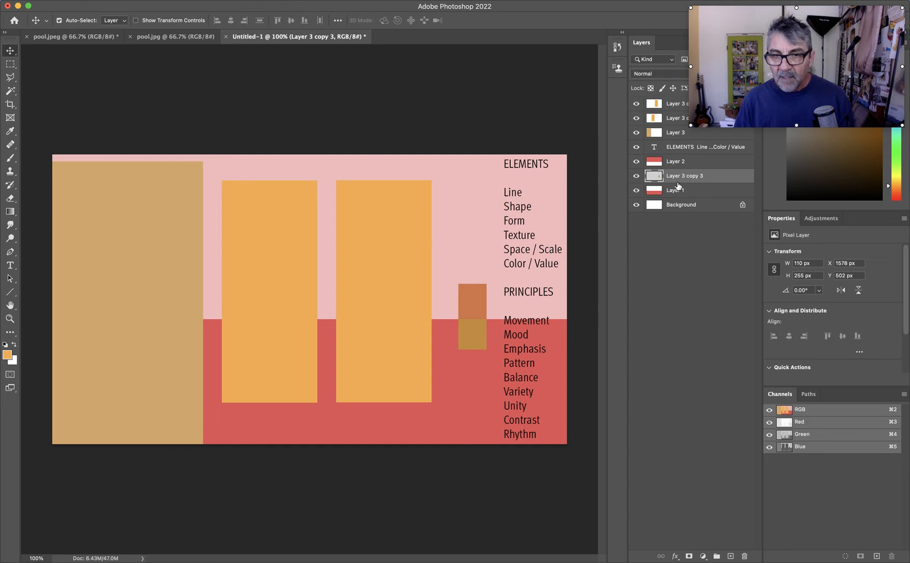
left_click_drag(674, 181, 676, 199)
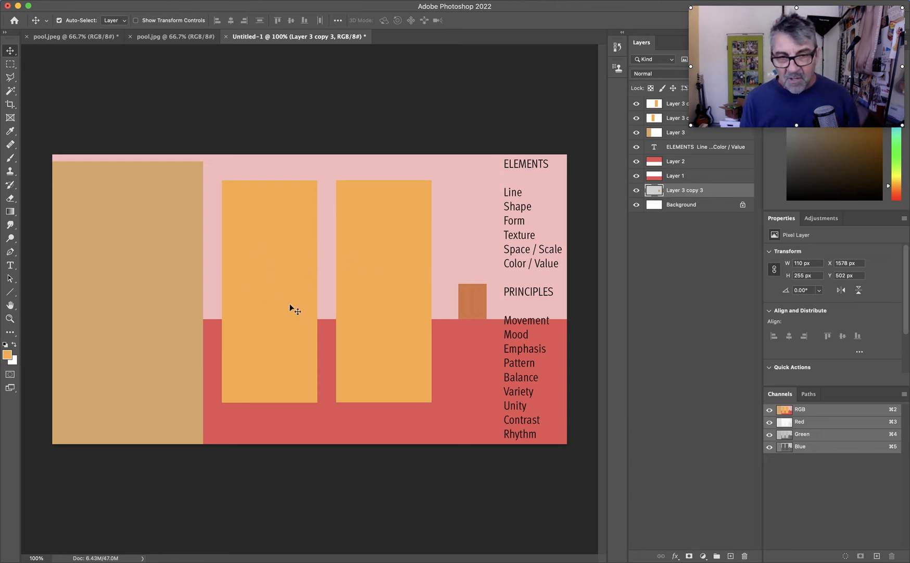
Step: Move the middle orange rectangle to about X 886, Y 139 px and set its hue to -10
left_click_drag(286, 338, 269, 353)
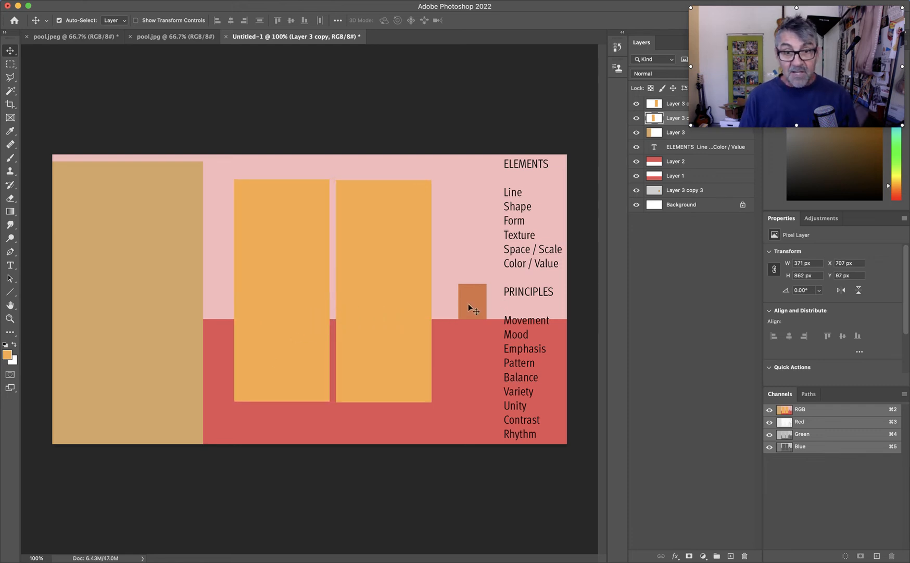
left_click(470, 306)
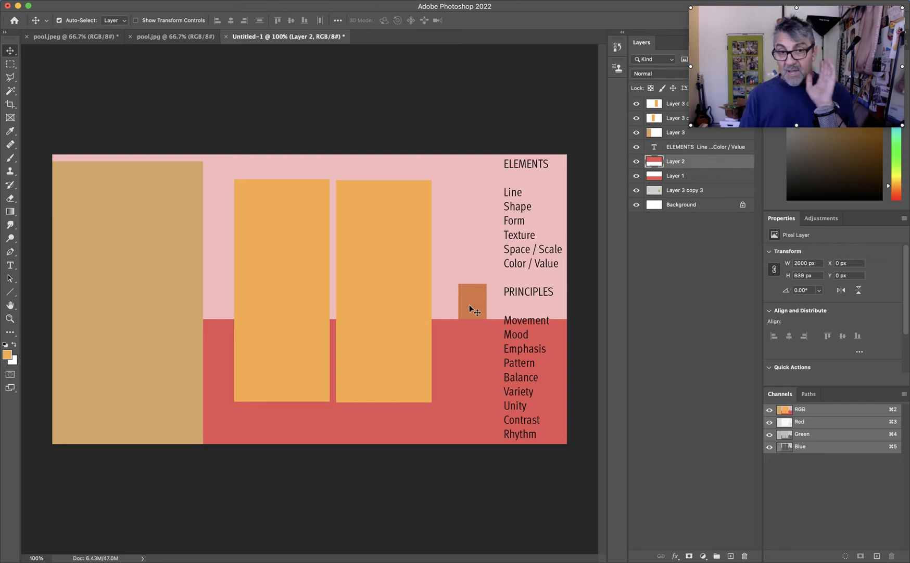
left_click_drag(305, 344, 350, 348)
key("super+u")
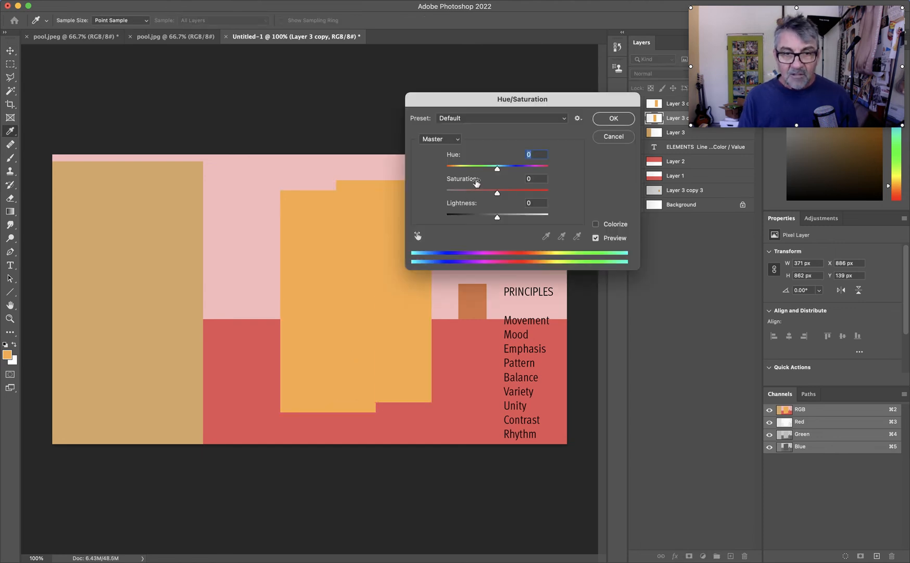
left_click_drag(498, 168, 495, 170)
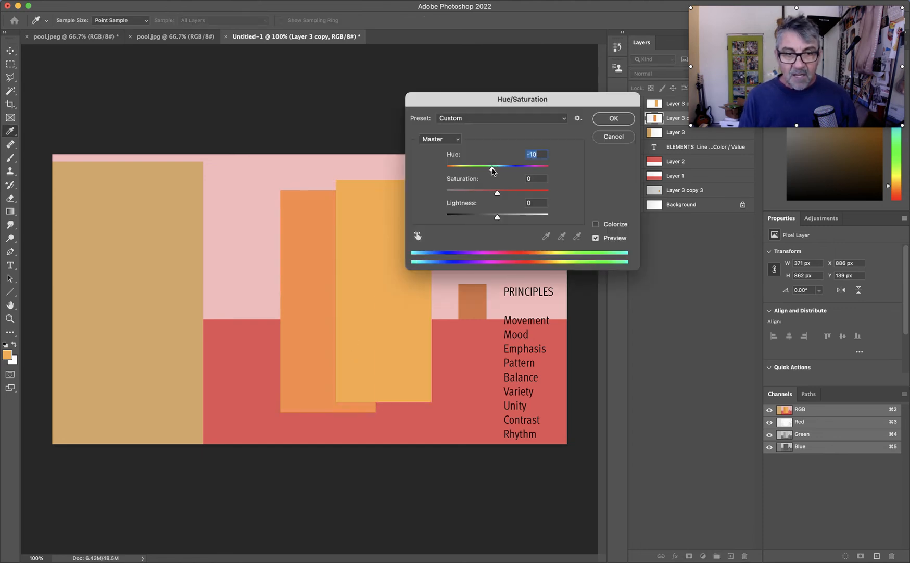
left_click(614, 118)
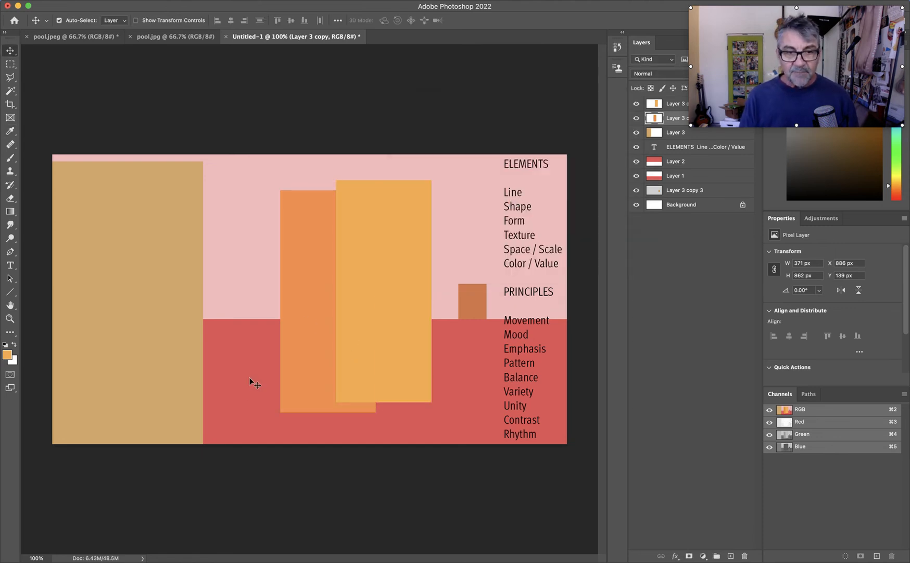
Step: Scale the front tall orange rectangle up proportionally to about 410 × 953 px and place it at about X 1054, Y 92 px
left_click(376, 353)
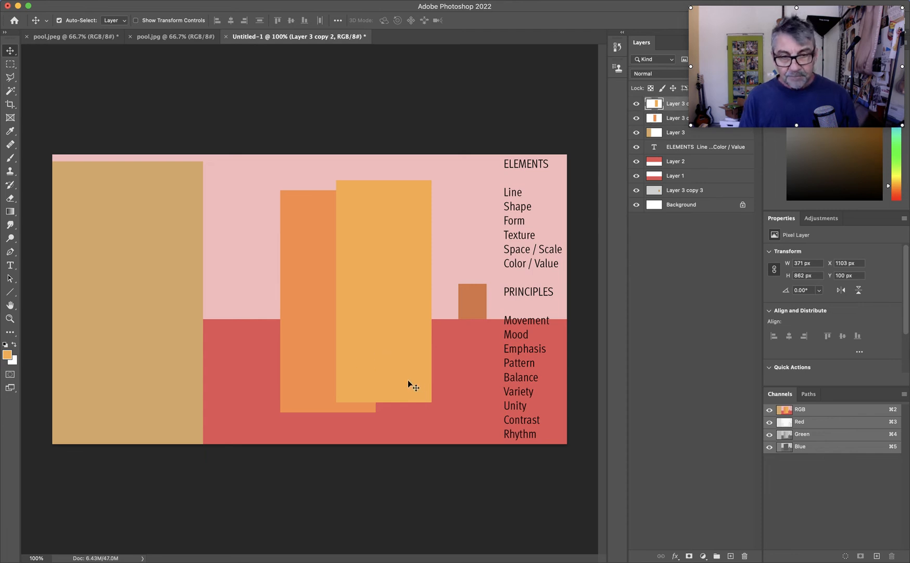
key("super+t")
left_click_drag(429, 401, 442, 426)
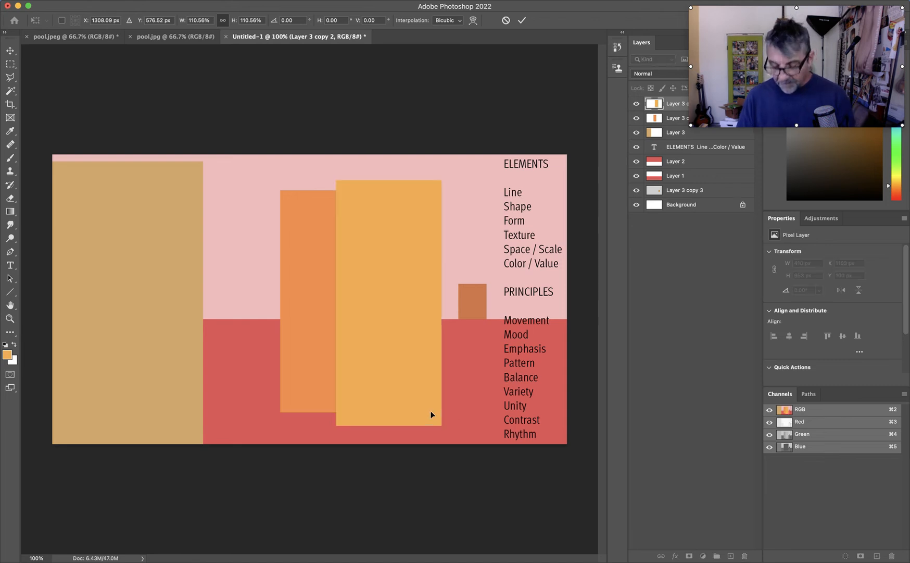
key("Return")
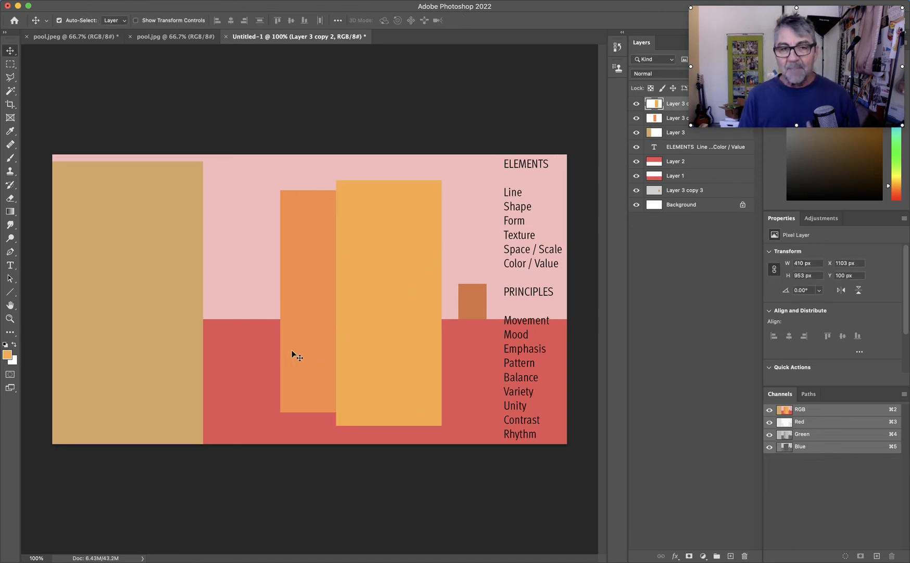
left_click_drag(381, 287, 368, 289)
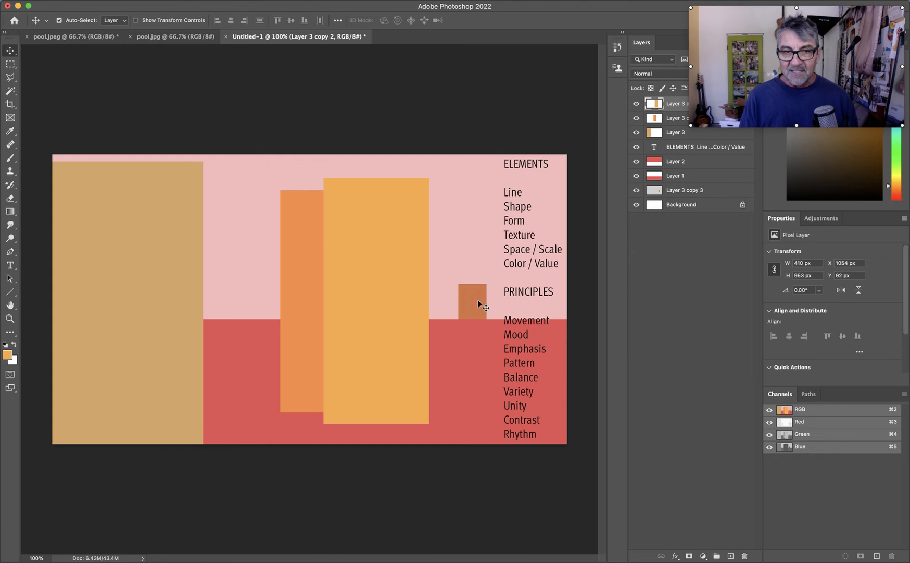
Step: Shrink the darker orange rectangle to about 135 × 315 px at about X 680, Y 457 px, and shift the tall rectangle slightly left
left_click_drag(302, 320, 243, 323)
key("super+t")
left_click_drag(315, 193, 263, 333)
left_click_drag(243, 374, 247, 314)
key("Return")
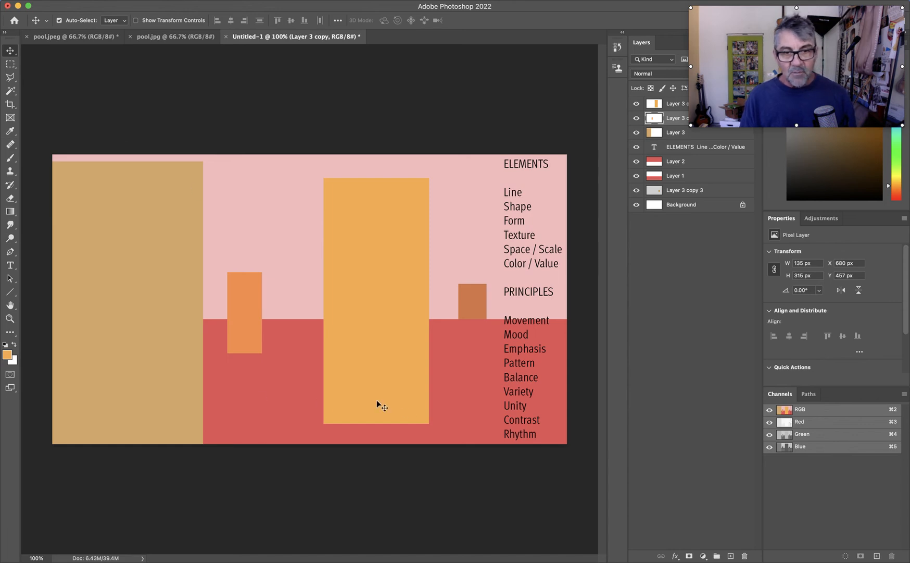
left_click_drag(404, 207, 353, 237)
Step: Raise the small brown rectangle into the upper pink area and realign the pink background with the top half of the canvas
left_click(468, 305)
left_click_drag(455, 300, 462, 212)
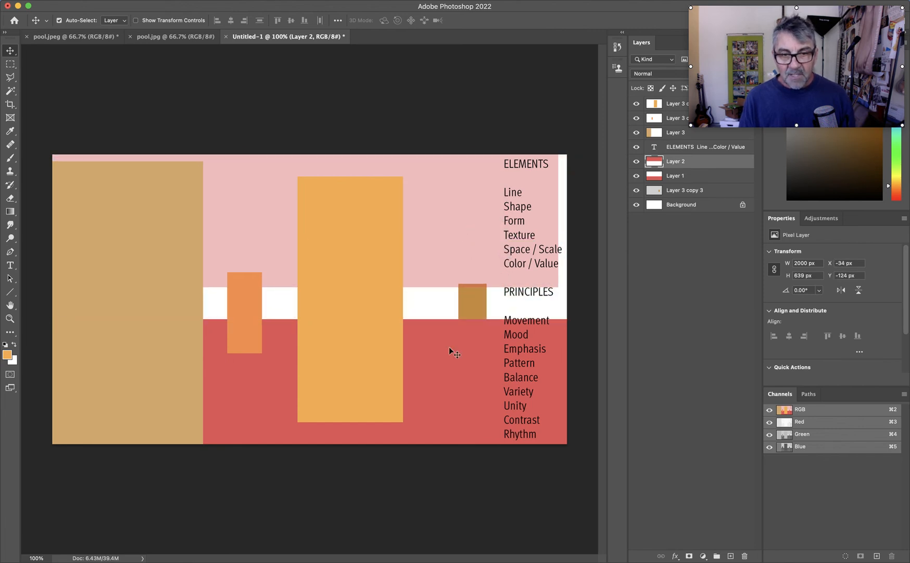
left_click_drag(466, 308, 461, 234)
mouse_move(507, 272)
left_mouse_down()
mouse_move(525, 301)
mouse_move(517, 283)
left_mouse_up()
left_click_drag(434, 275, 440, 309)
left_click_drag(531, 266, 521, 254)
left_click_drag(445, 189, 444, 187)
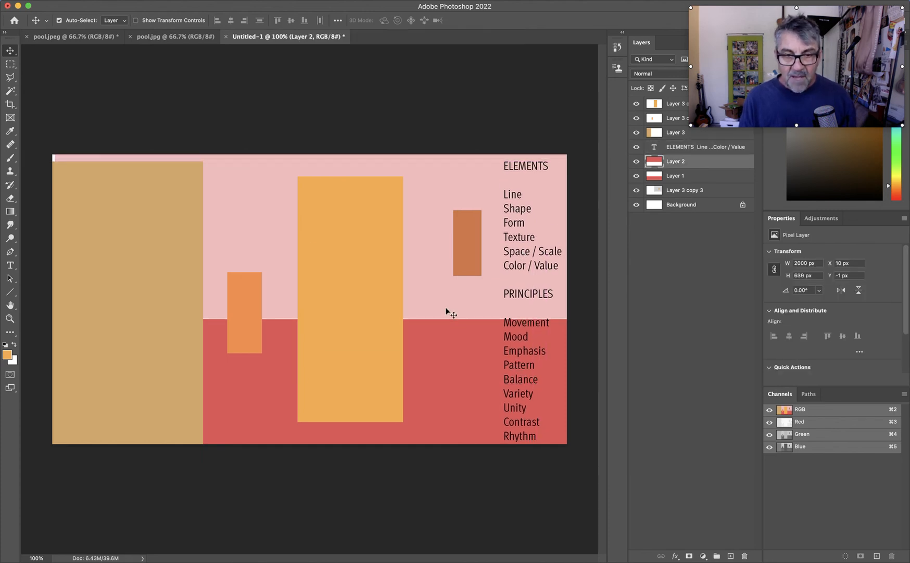
left_click(446, 346)
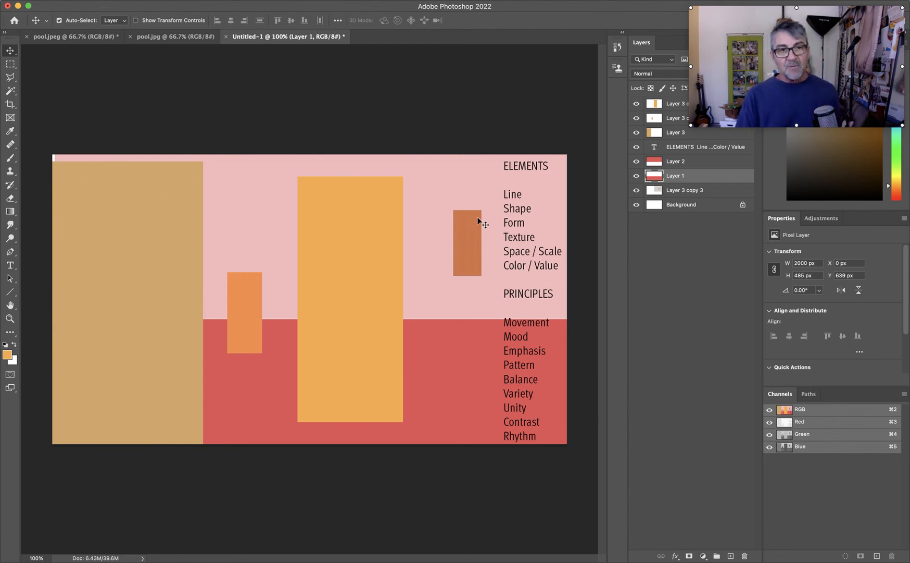
left_click_drag(439, 204, 436, 204)
Step: Reposition the tan rectangle to fill the canvas's full height and move the tall orange rectangle to about X 1094, Y 62 px
left_click_drag(162, 270, 153, 276)
left_click_drag(126, 311, 140, 284)
left_click_drag(332, 302, 368, 296)
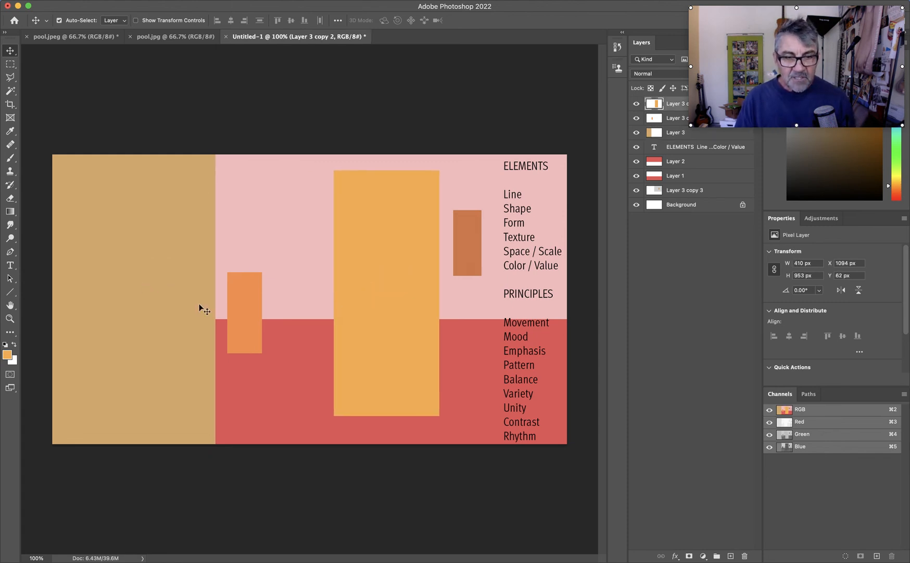
Step: Rotate the small orange rectangle to a slanted, nearly horizontal angle and tuck it behind the tall rectangle at about X 810, Y 547 px
left_click(235, 308)
key("super+t")
left_click_drag(308, 267, 328, 441)
left_click_drag(235, 309, 296, 323)
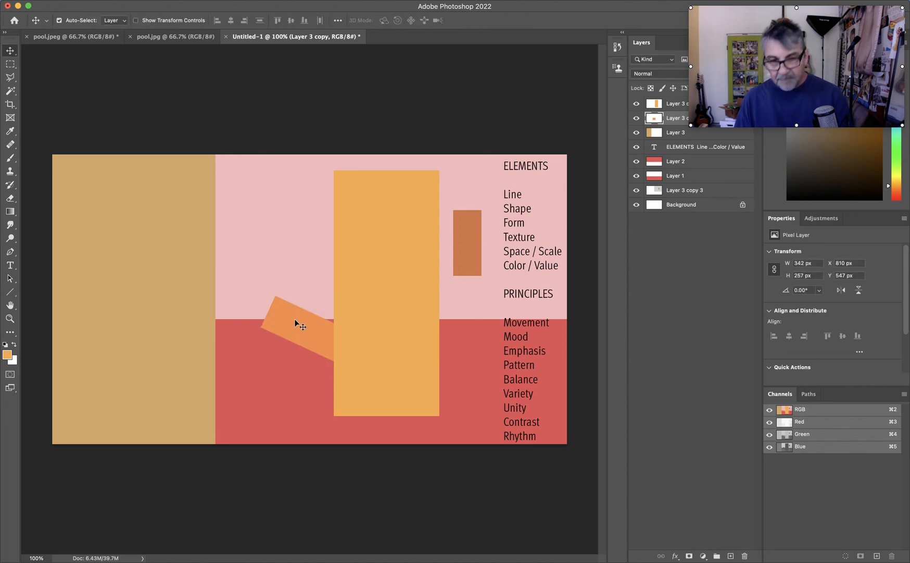
Step: Move the brown rectangle beside the tilted rectangle, and duplicate the pink background, shifting both pink layers off the canvas
left_click_drag(464, 247, 263, 322)
left_click_drag(476, 186, 476, 299)
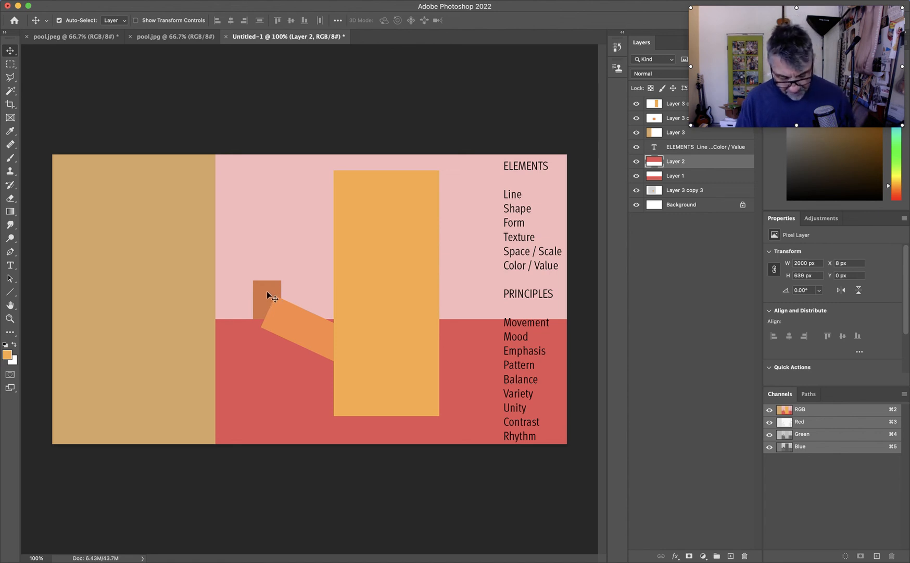
left_click_drag(268, 289, 292, 112)
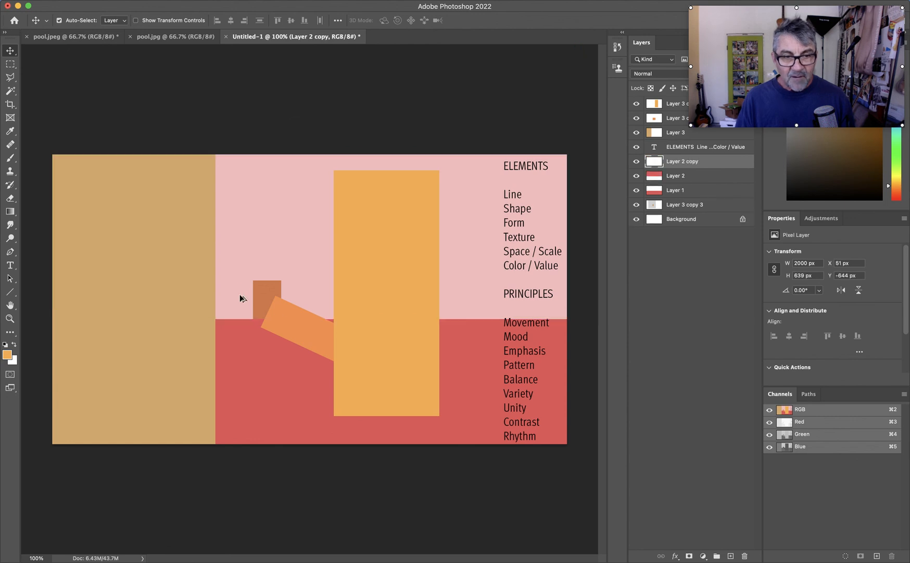
left_click_drag(265, 294, 267, 126)
Step: Make a copy of the brown rectangle about 25 × 59 px at about X 1629, Y 442 px and bring its layer to the front
left_click_drag(266, 291, 467, 288)
key("super+t")
key("Return")
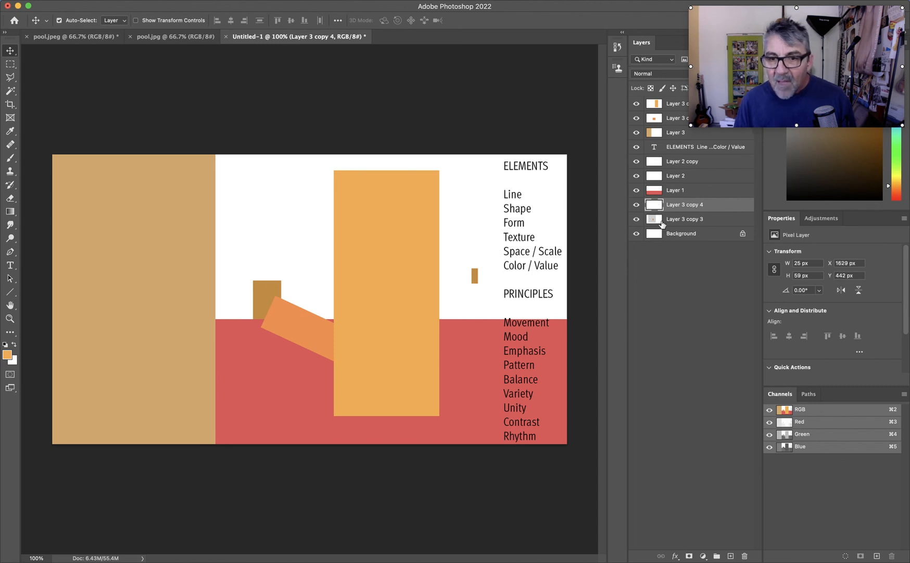
left_click_drag(679, 207, 660, 103)
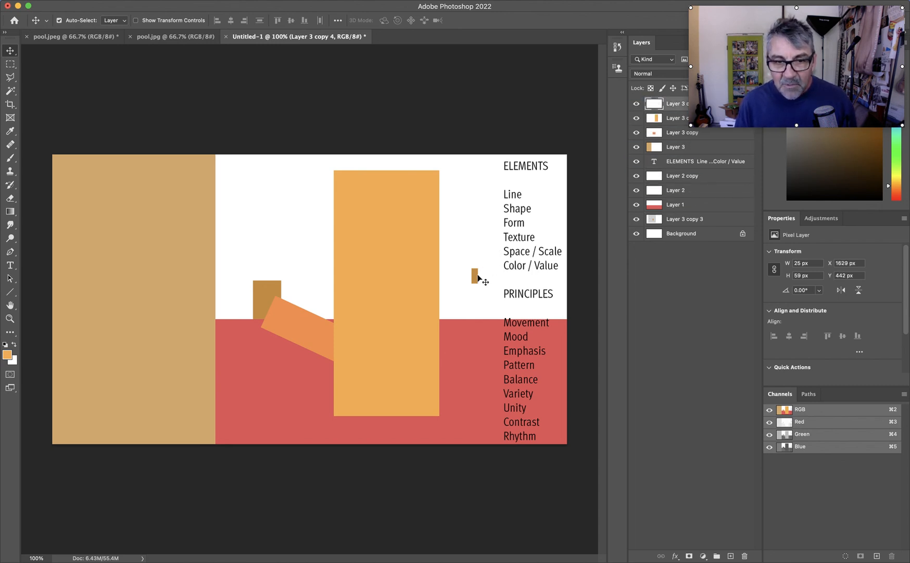
Step: Set the tiny rectangle's lightness to -63 and place it on the tall orange rectangle at about X 1336, Y 295 px
left_click_drag(474, 279, 398, 221)
key("super+u")
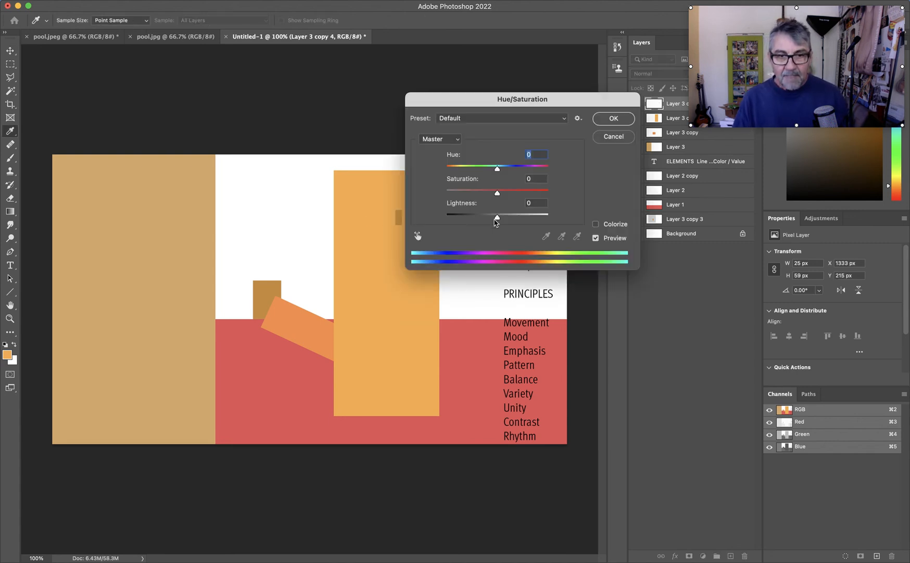
left_click_drag(497, 220, 465, 217)
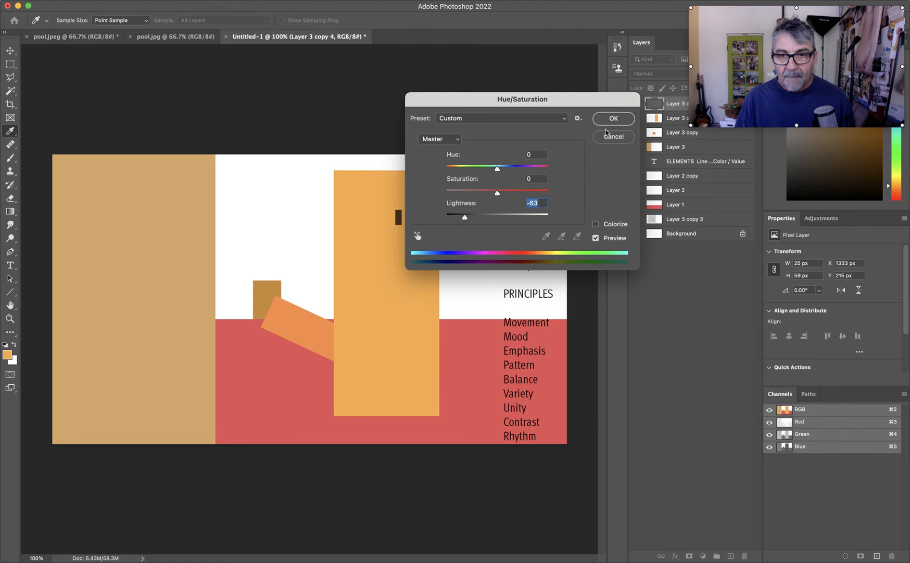
left_click(612, 119)
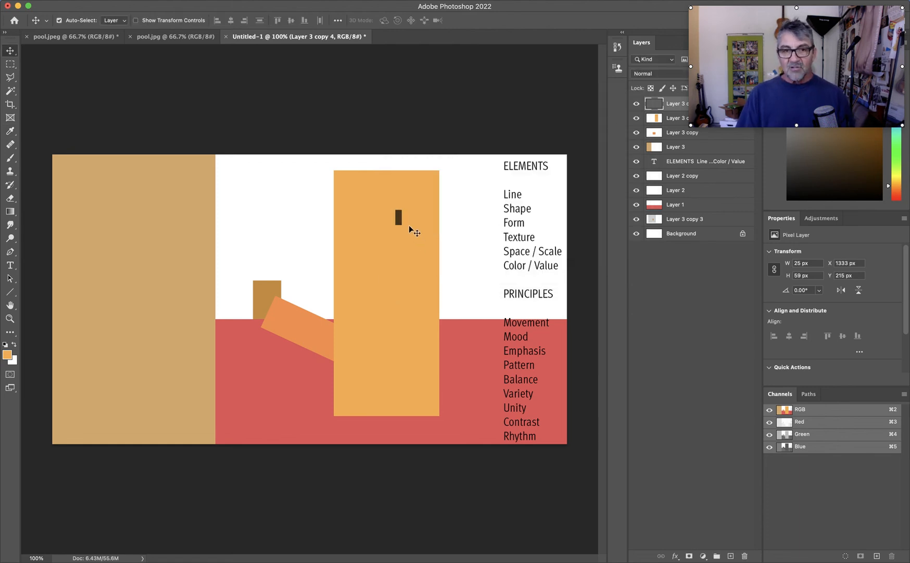
left_click_drag(398, 224, 400, 244)
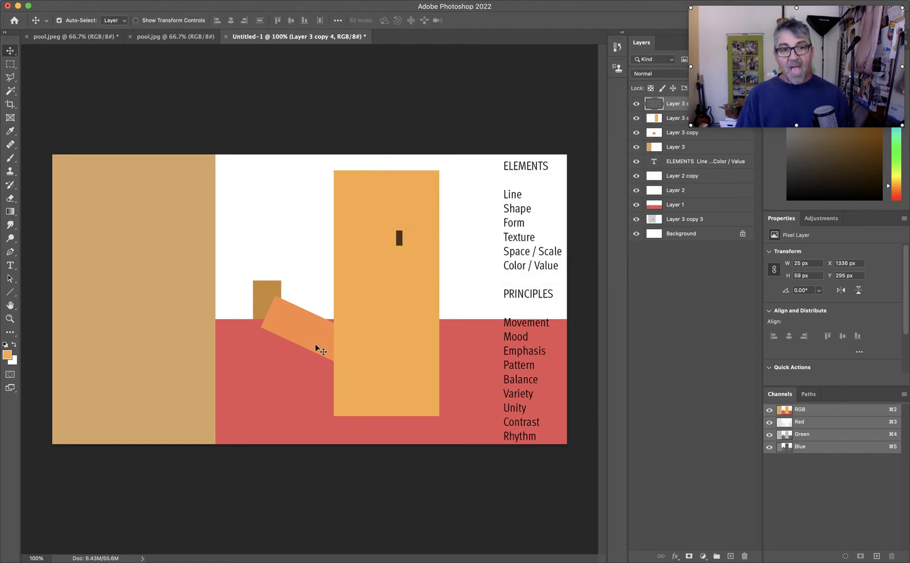